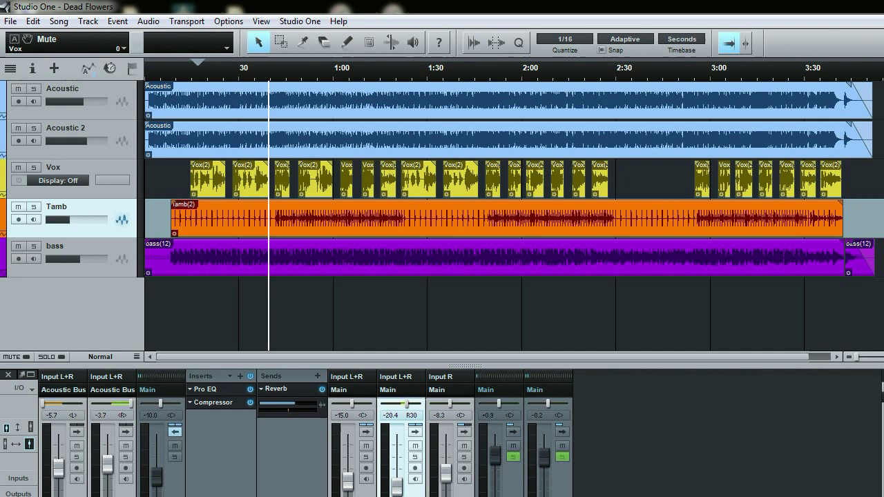
# Step: Solo the Vox track and play it alone from around 0:30
pyautogui.click(228, 74)
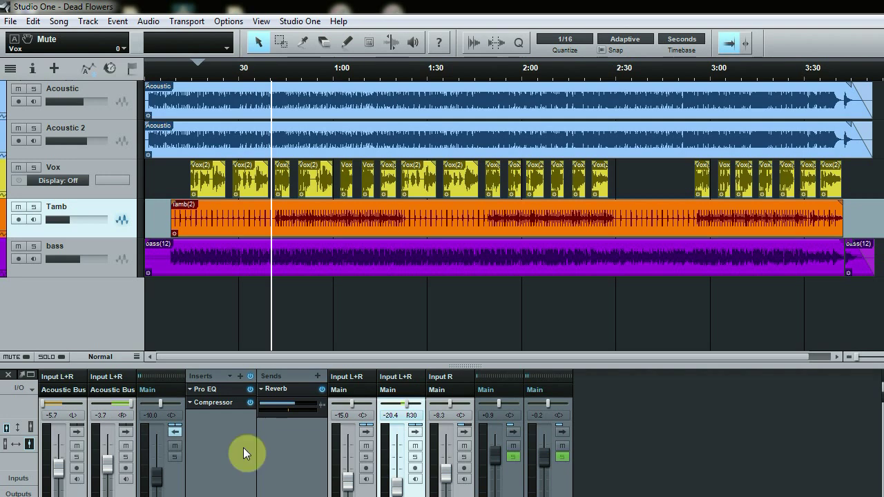
pyautogui.click(34, 168)
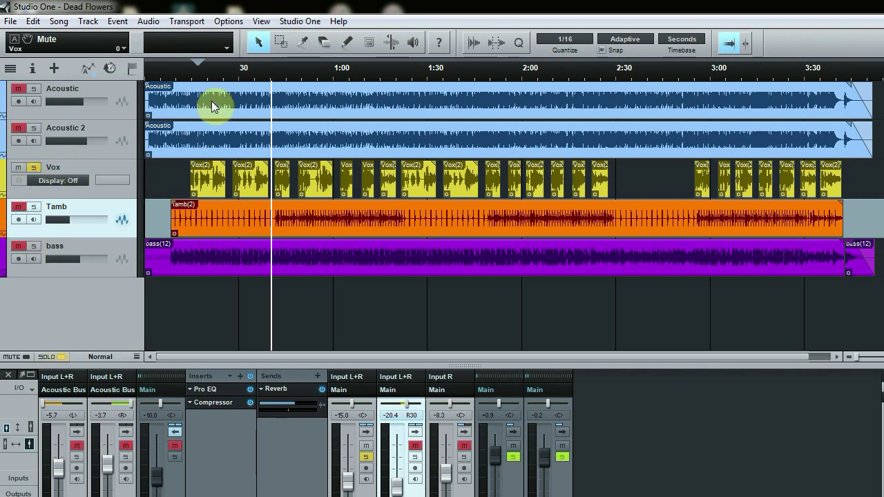
pyautogui.click(261, 71)
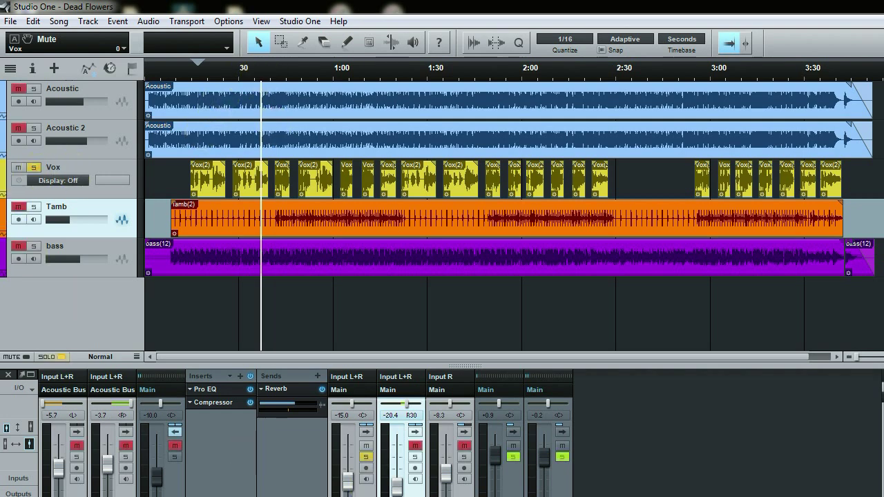
pyautogui.press('space')
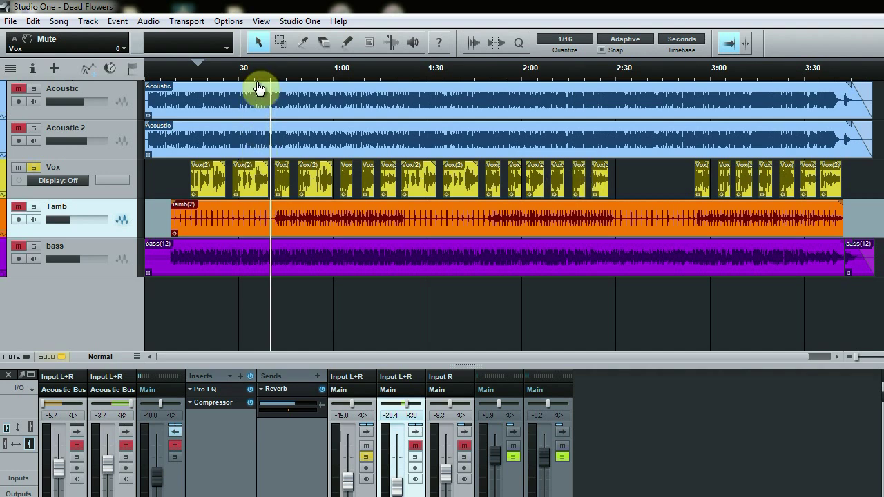
# Step: Duplicate Vox with its events as Vox 2, then drag Melodyne onto Vox 2 as an insert
pyautogui.rightClick(101, 166)
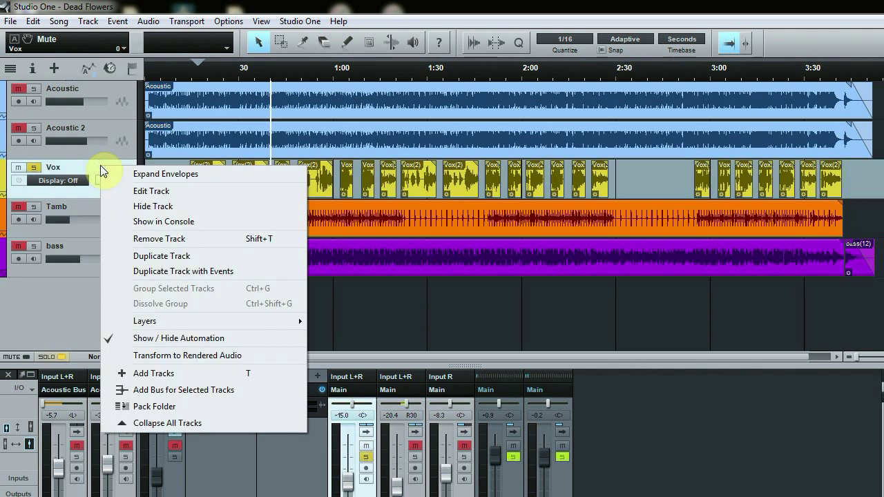
pyautogui.click(195, 271)
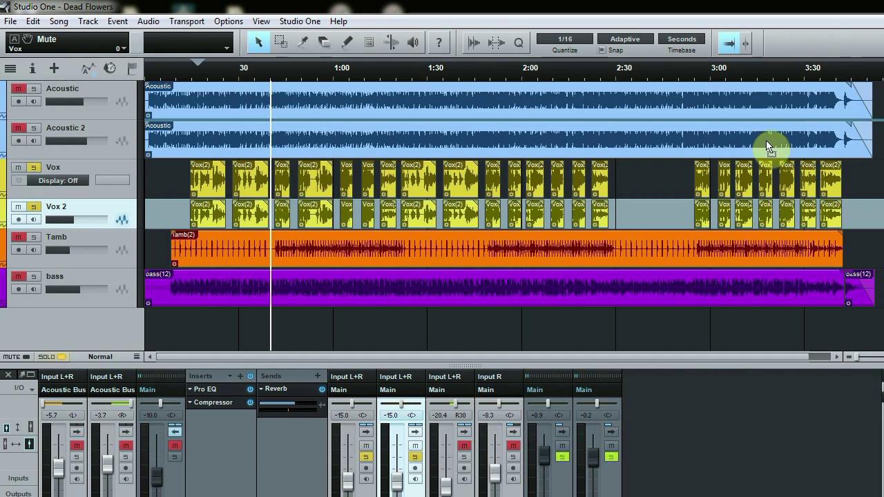
pyautogui.moveTo(769, 147); pyautogui.dragTo(309, 213)
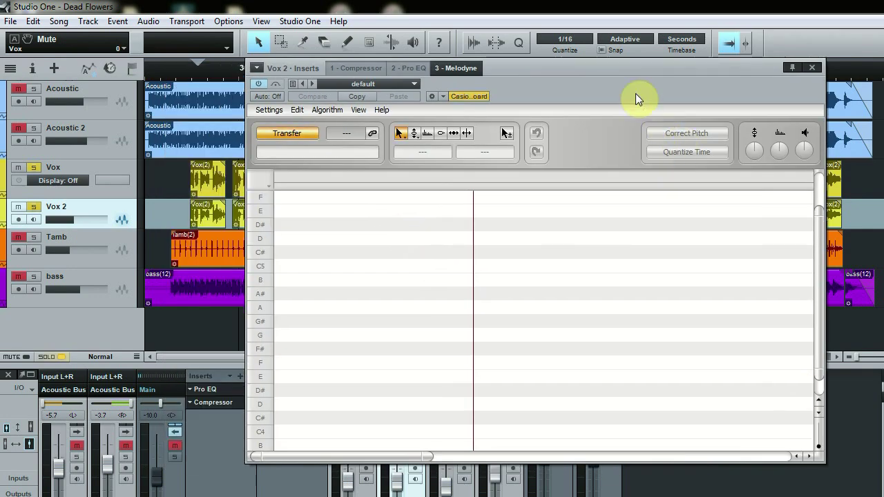
# Step: Transfer the Vox 2 audio into Melodyne from a position before the vocal starts
pyautogui.moveTo(602, 70); pyautogui.dragTo(610, 65)
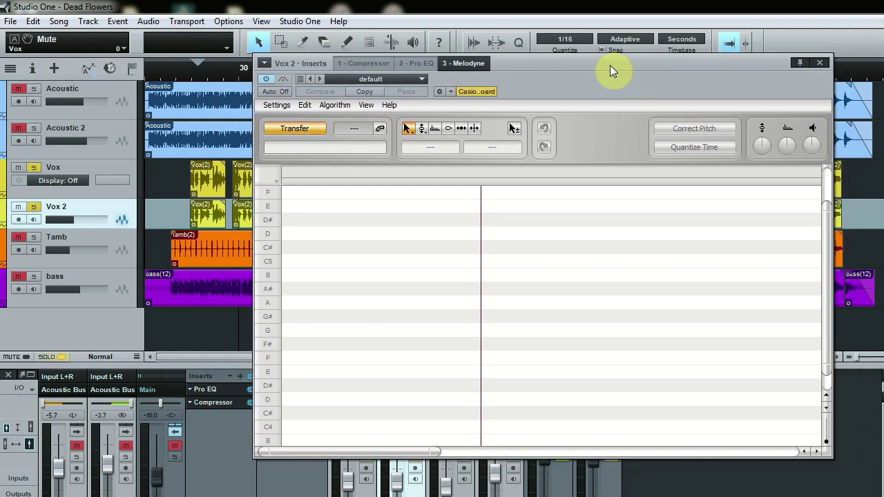
pyautogui.moveTo(610, 65); pyautogui.dragTo(657, 73)
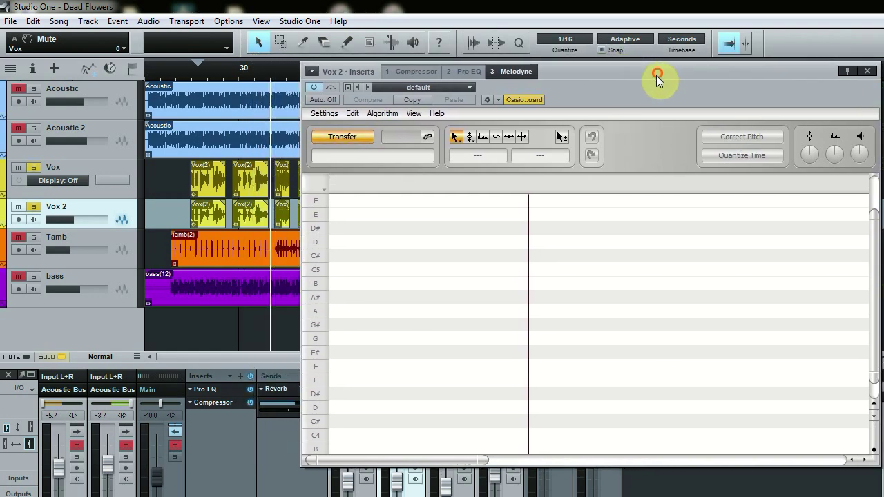
pyautogui.click(230, 71)
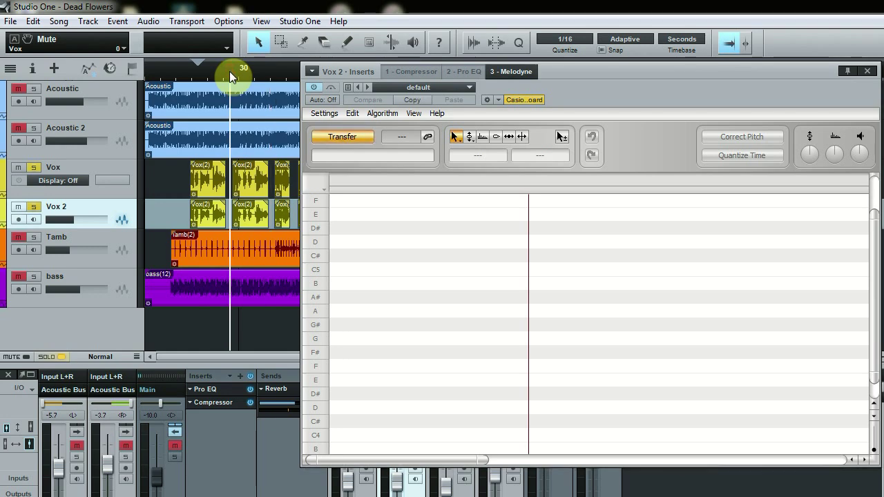
pyautogui.click(343, 139)
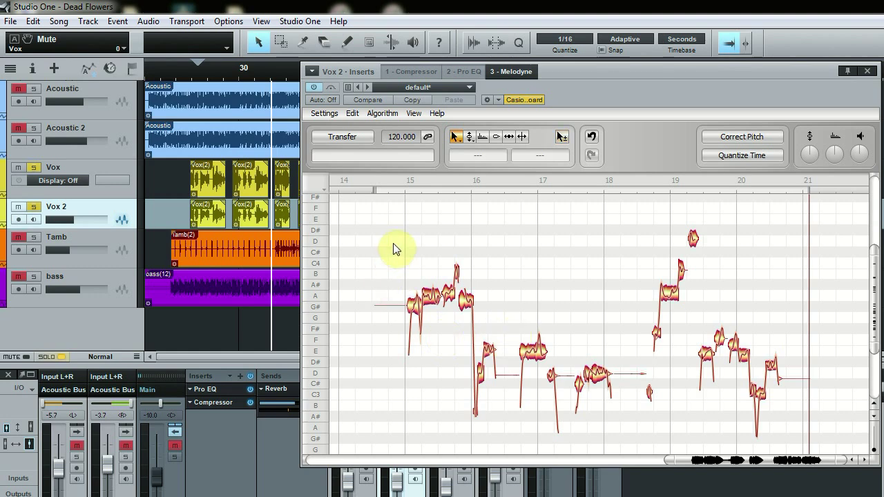
# Step: Audition the captured vocal near bar 15, then marquee-select all its notes
pyautogui.click(393, 181)
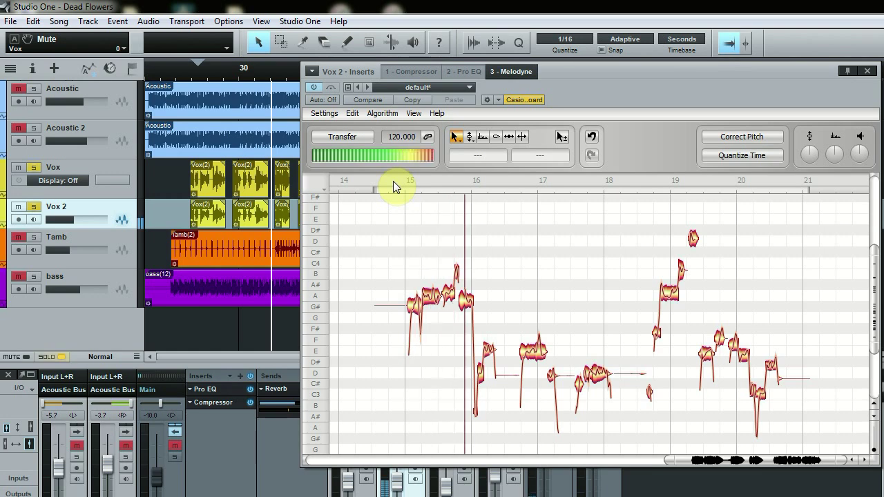
pyautogui.press('space')
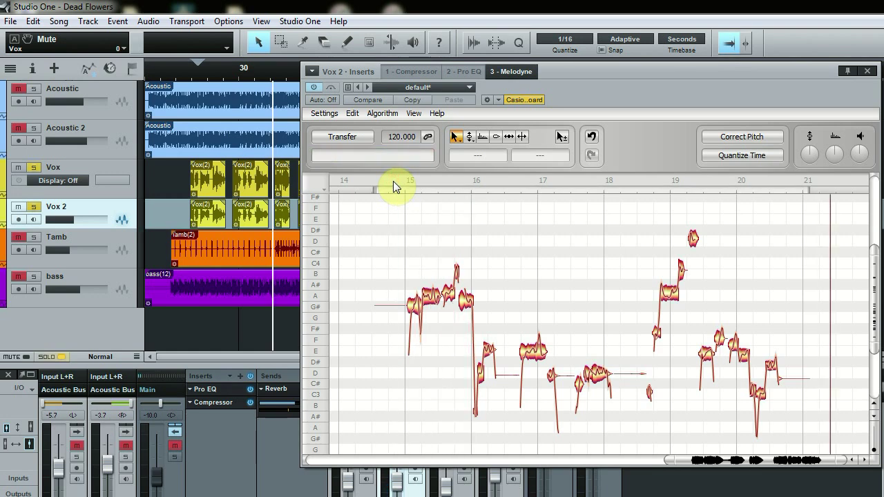
pyautogui.click(396, 233)
pyautogui.press('space')
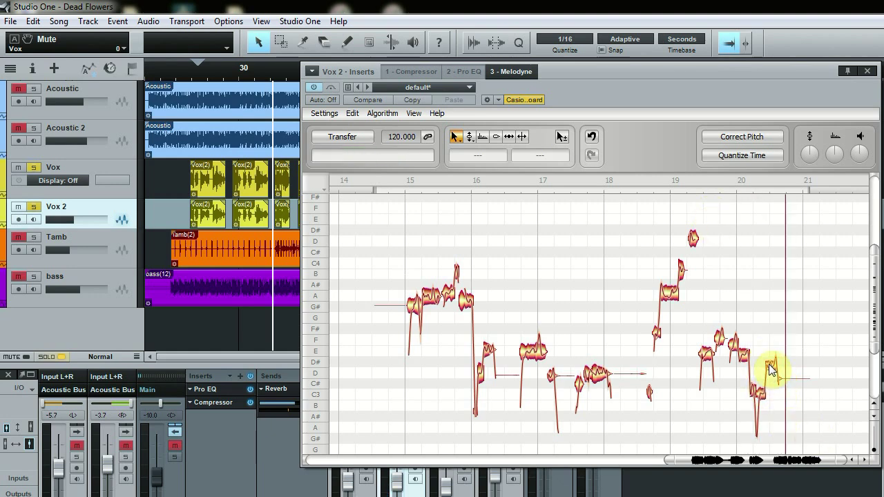
pyautogui.moveTo(377, 220)
pyautogui.mouseDown()
pyautogui.moveTo(691, 404)
pyautogui.moveTo(780, 426)
pyautogui.mouseUp()
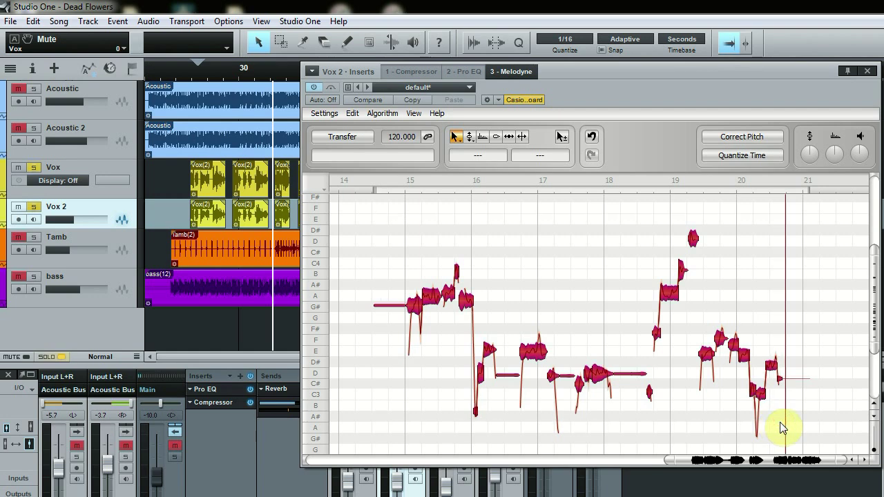
# Step: Apply Correct Pitch with 100% pitch center and 0% drift, then deselect the notes
pyautogui.click(751, 138)
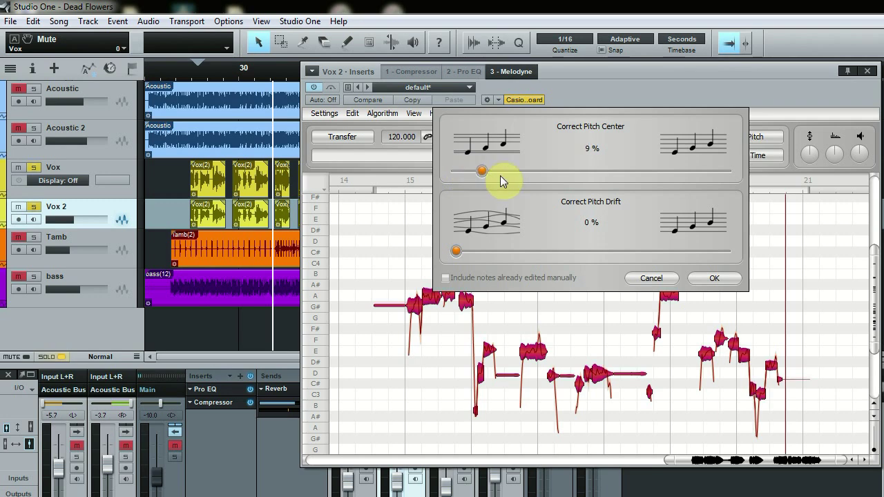
pyautogui.moveTo(500, 176)
pyautogui.mouseDown()
pyautogui.moveTo(656, 187)
pyautogui.moveTo(734, 178)
pyautogui.mouseUp()
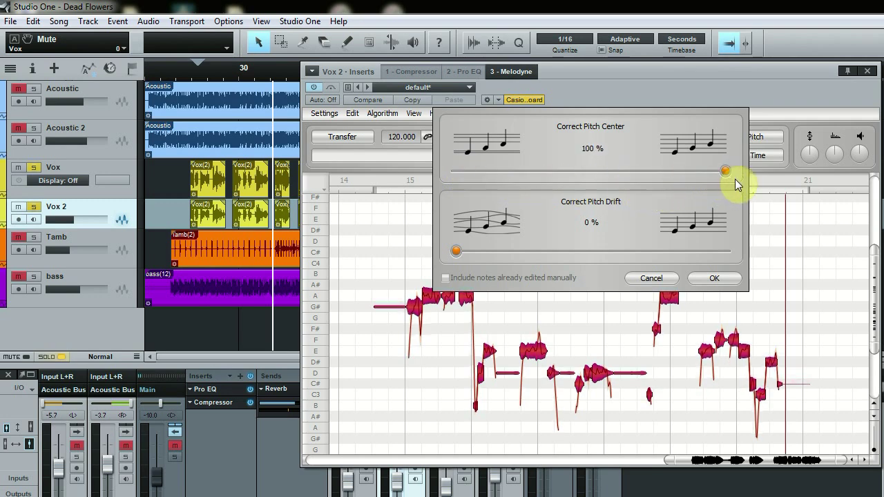
pyautogui.click(715, 277)
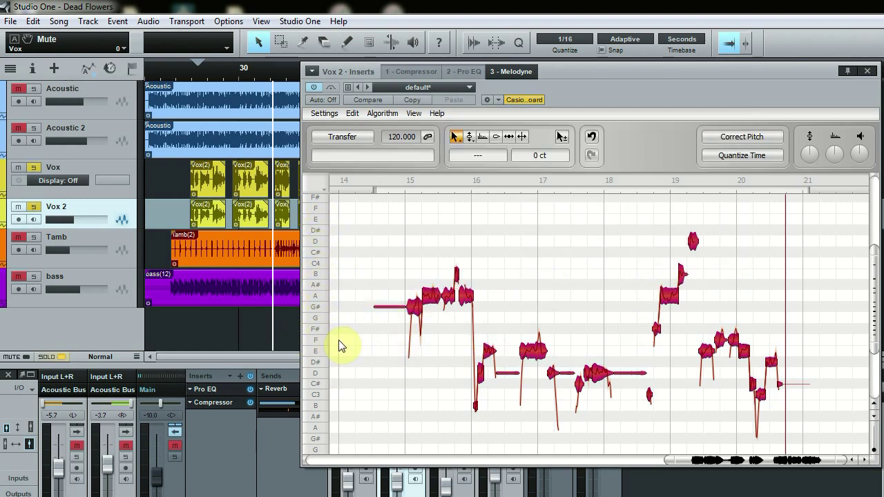
pyautogui.click(768, 331)
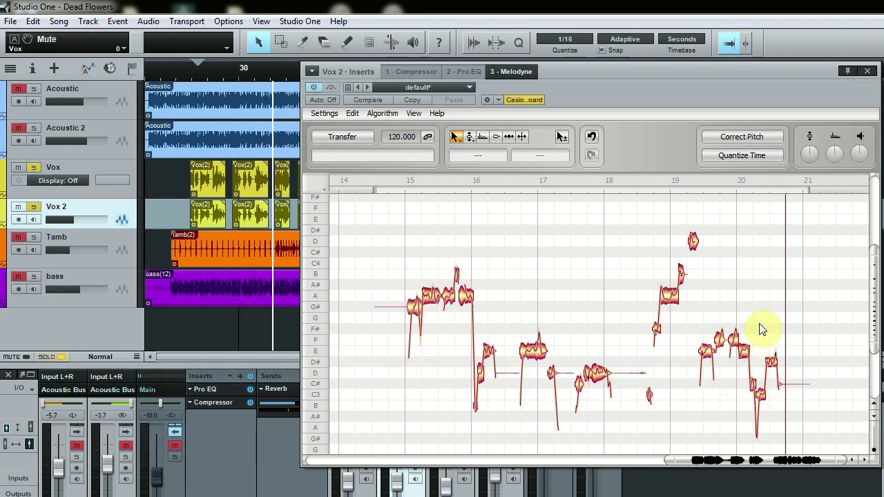
pyautogui.click(390, 181)
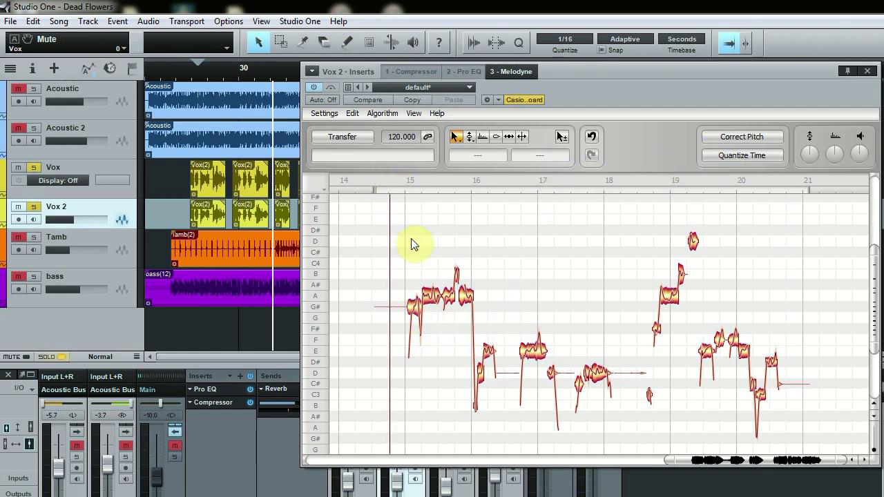
pyautogui.press('space')
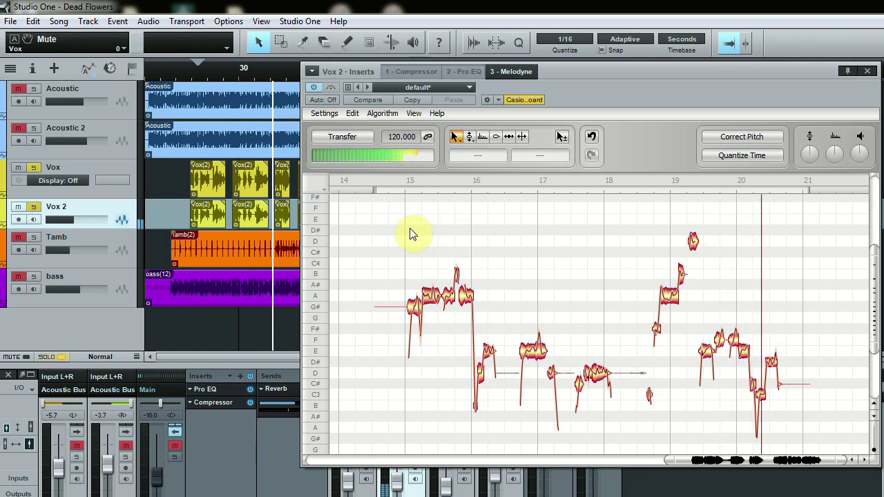
pyautogui.click(409, 231)
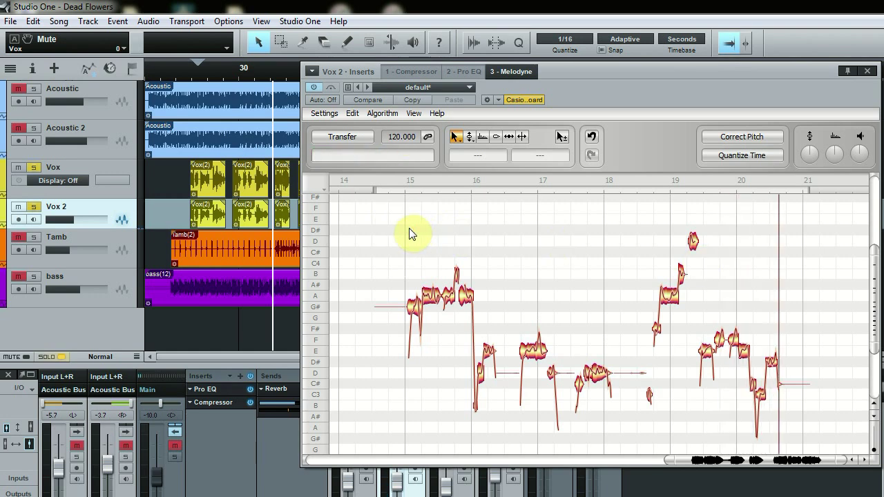
# Step: Drop the bar-20 note from D#3 to D3 and play back the edited phrase
pyautogui.click(771, 363)
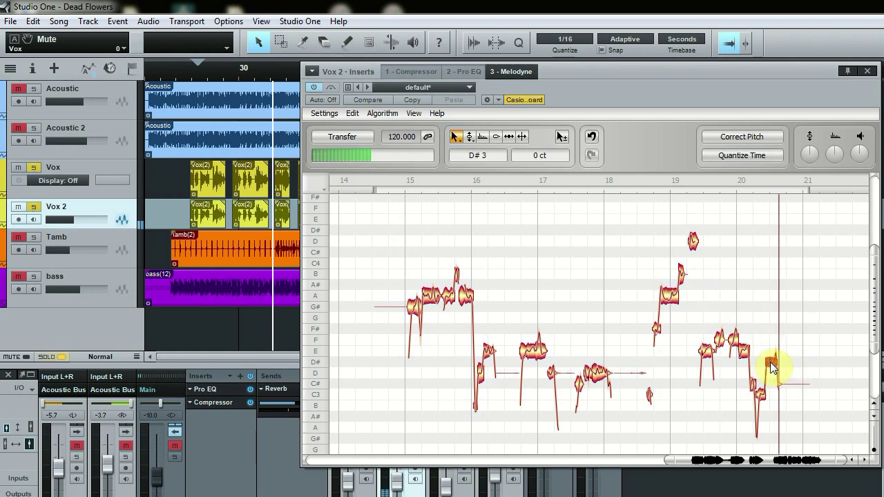
pyautogui.moveTo(772, 365); pyautogui.dragTo(772, 370)
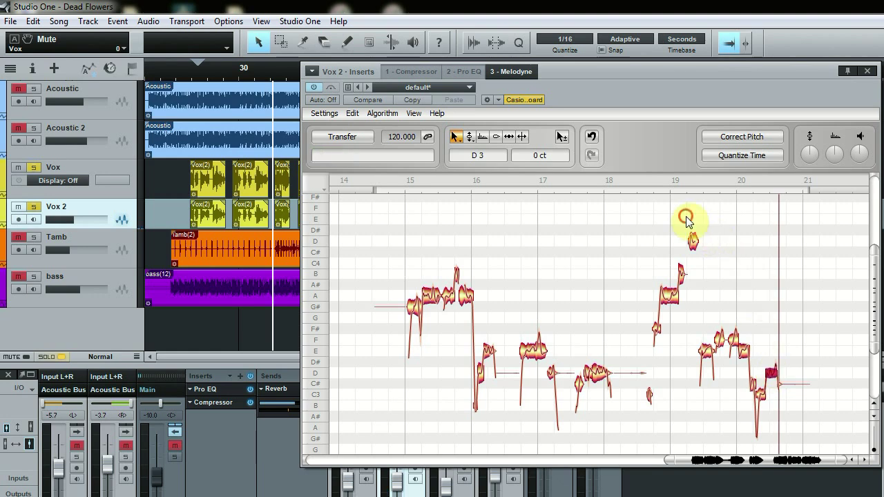
pyautogui.click(686, 219)
pyautogui.press('space')
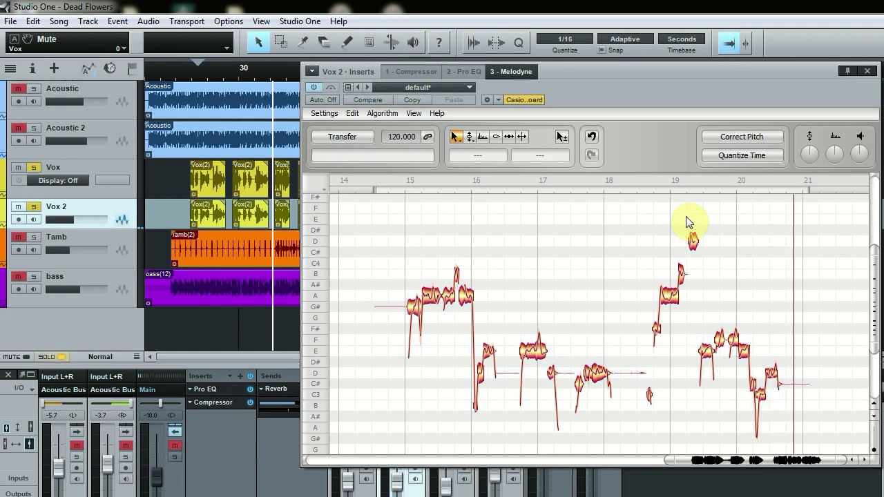
pyautogui.click(686, 220)
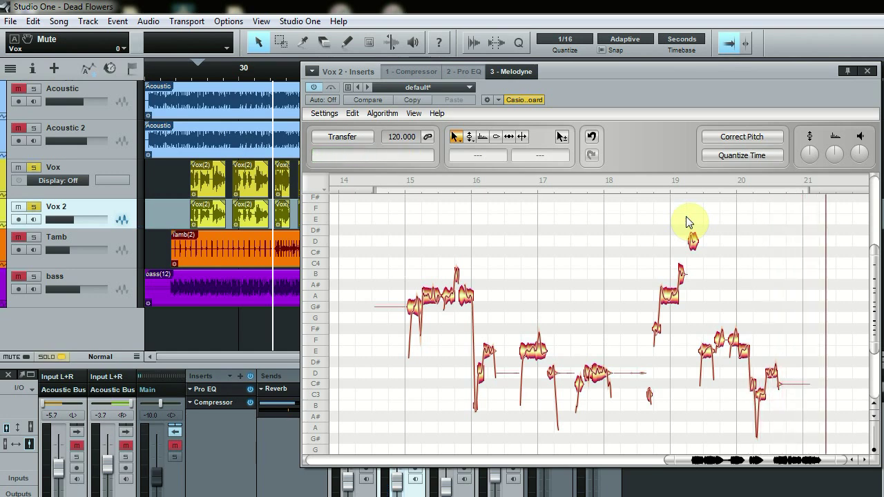
pyautogui.moveTo(632, 77); pyautogui.dragTo(521, 68)
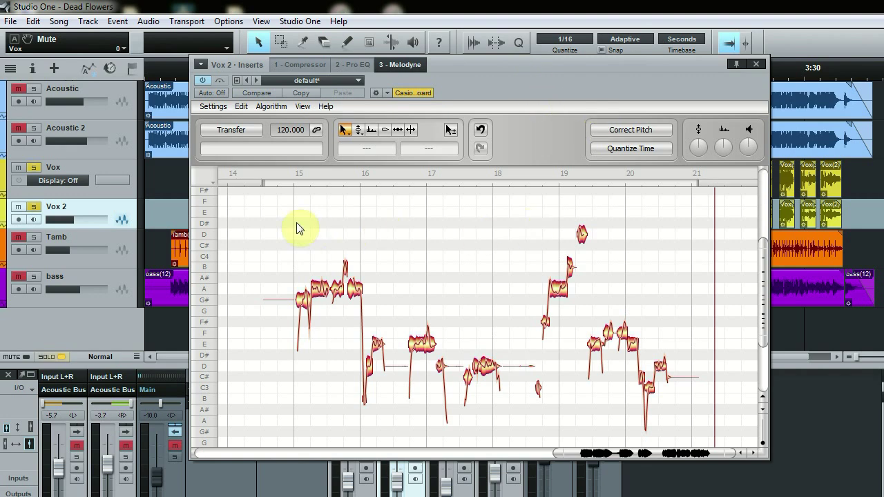
# Step: Select all phrase notes, cancel the Correct Pitch dialog, and close Melodyne
pyautogui.moveTo(281, 220); pyautogui.dragTo(695, 444)
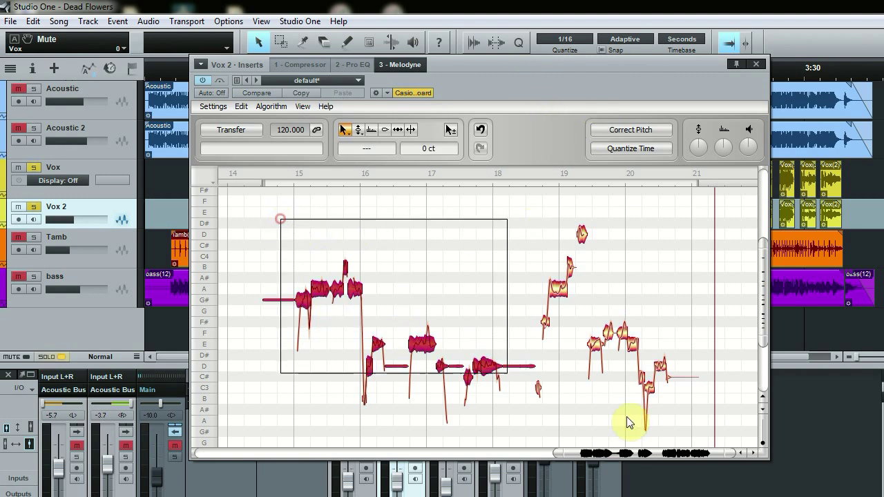
pyautogui.click(627, 131)
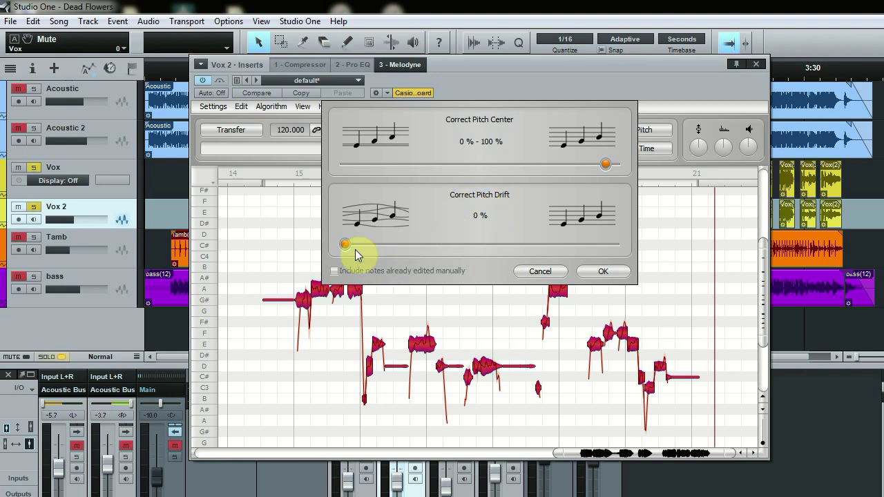
pyautogui.click(535, 271)
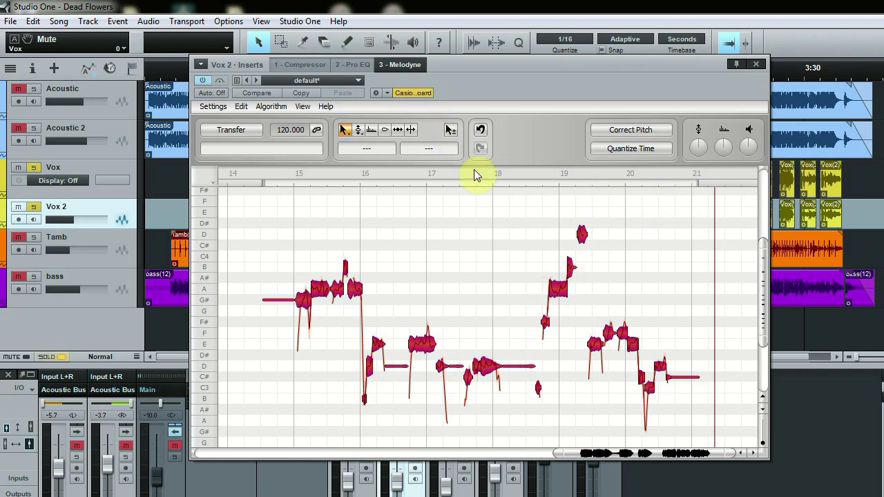
pyautogui.click(759, 67)
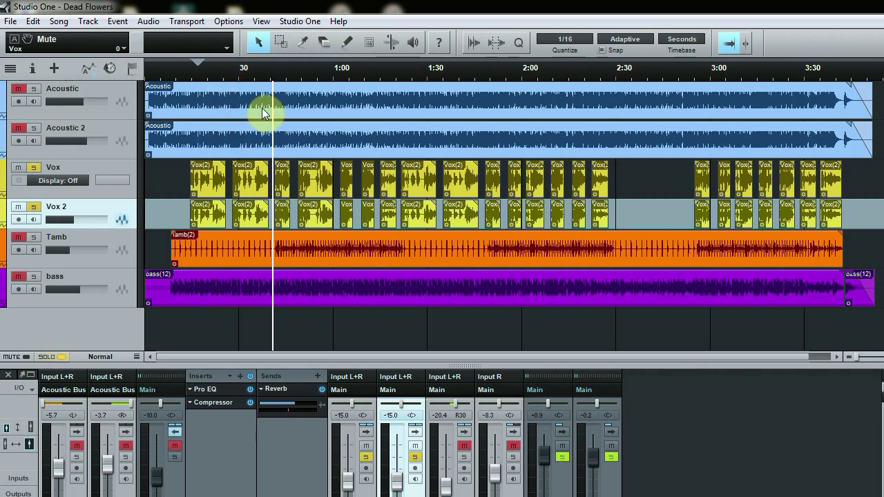
# Step: Play the song from about 0:30 with the original Vox muted, replaying the section
pyautogui.click(255, 74)
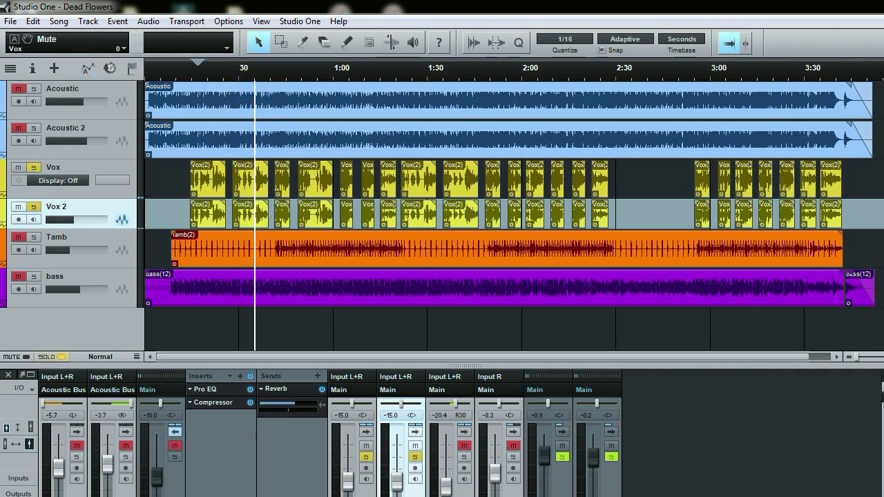
pyautogui.press('space')
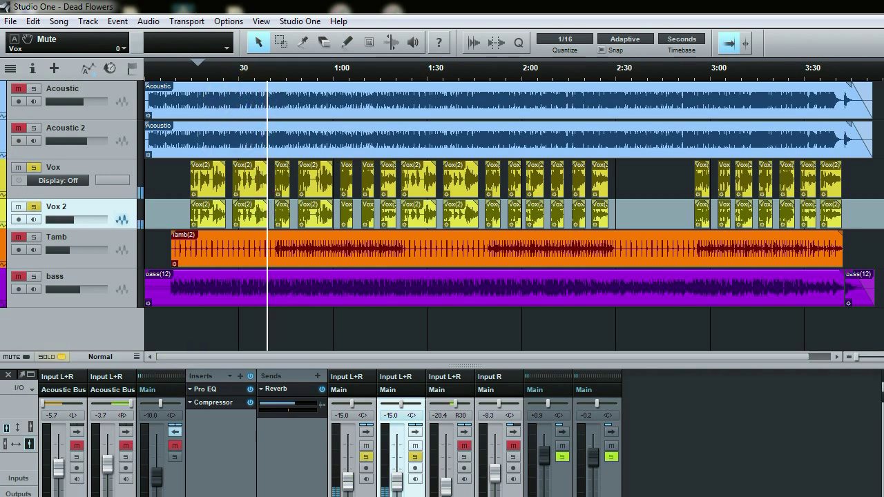
pyautogui.click(18, 167)
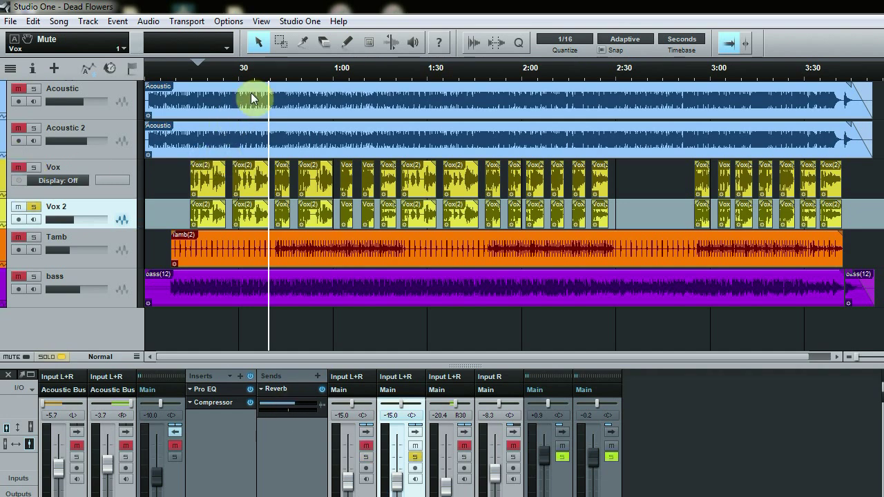
pyautogui.click(256, 69)
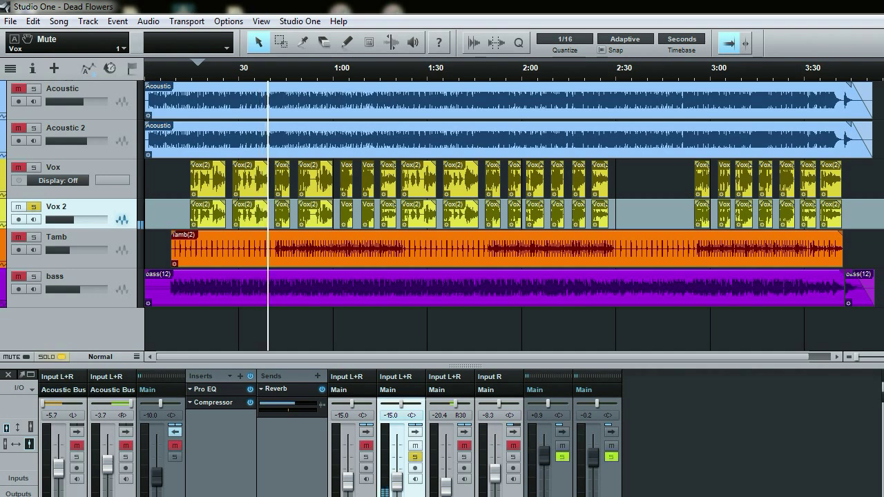
pyautogui.click(259, 69)
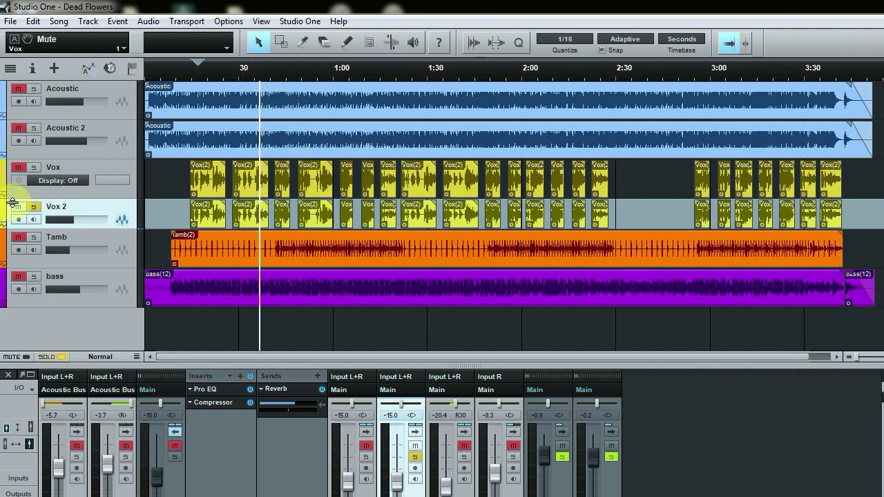
# Step: Unmute and solo the original Vox for comparison, then unsolo and mute it again
pyautogui.click(18, 168)
pyautogui.click(33, 206)
pyautogui.click(18, 206)
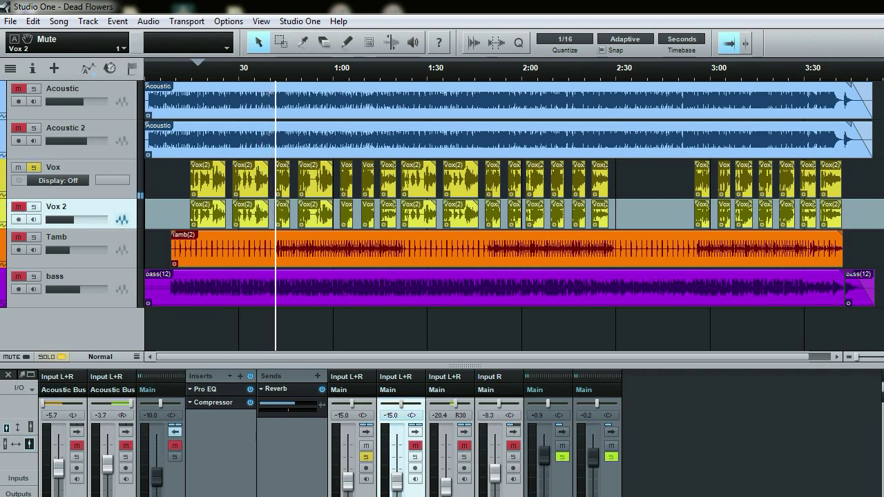
pyautogui.click(33, 168)
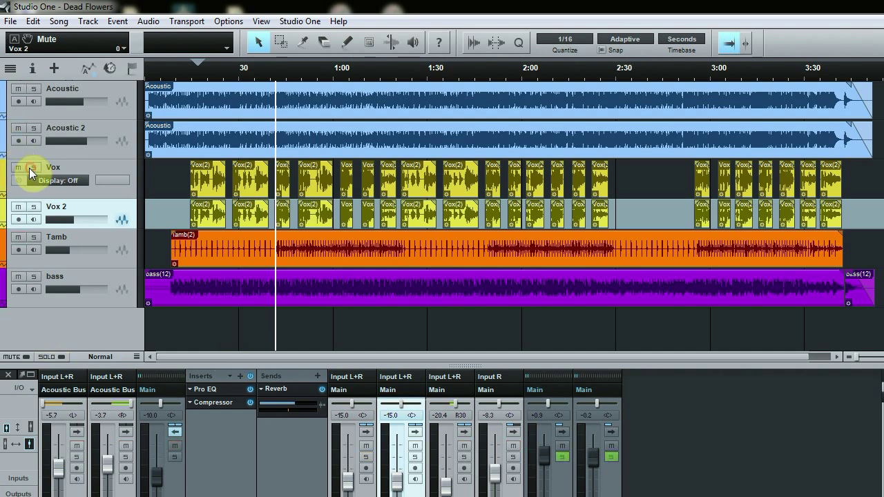
pyautogui.click(18, 168)
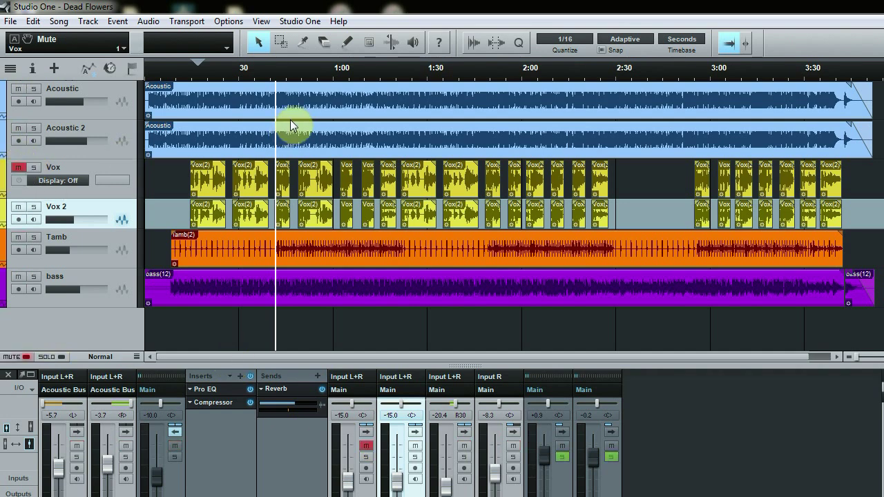
# Step: Return the playback position to around the 30-second mark
pyautogui.click(257, 74)
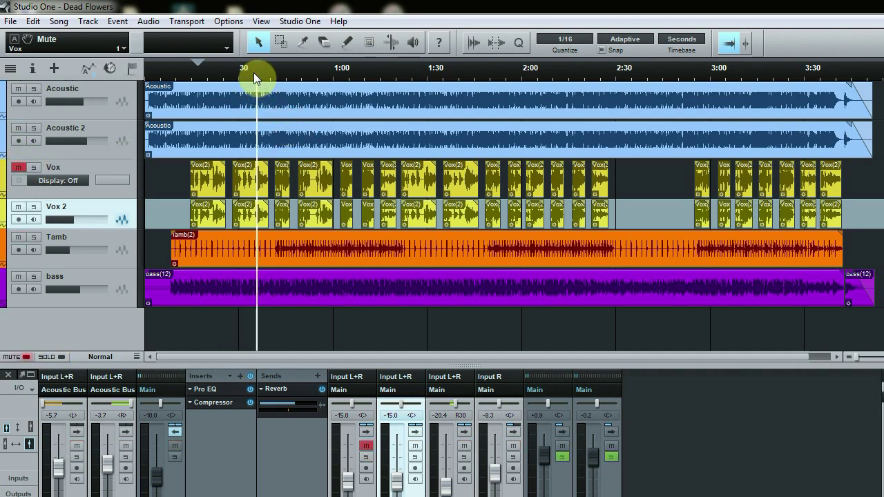
pyautogui.click(264, 72)
pyautogui.click(254, 72)
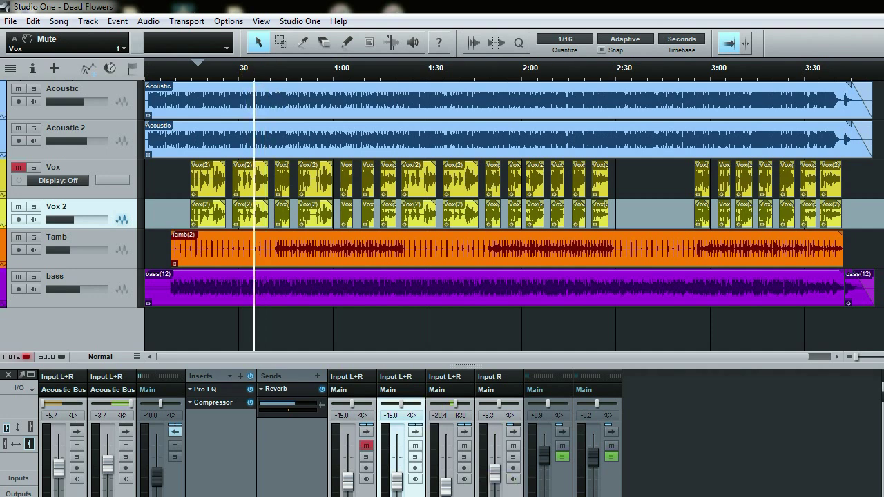